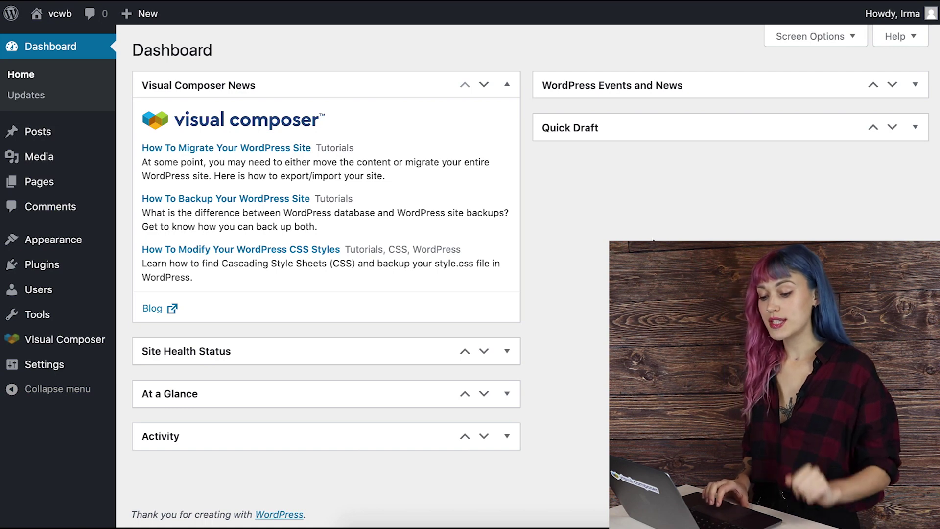
Open the Theme Editor for Visual Composer Starter and expand its css folder to css/style.css.
mouse_move(46, 251)
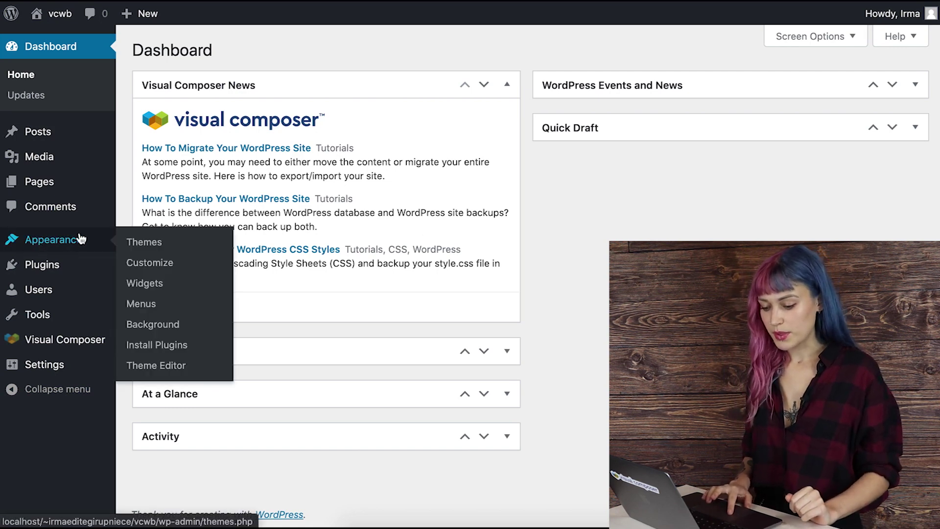
left_click(156, 365)
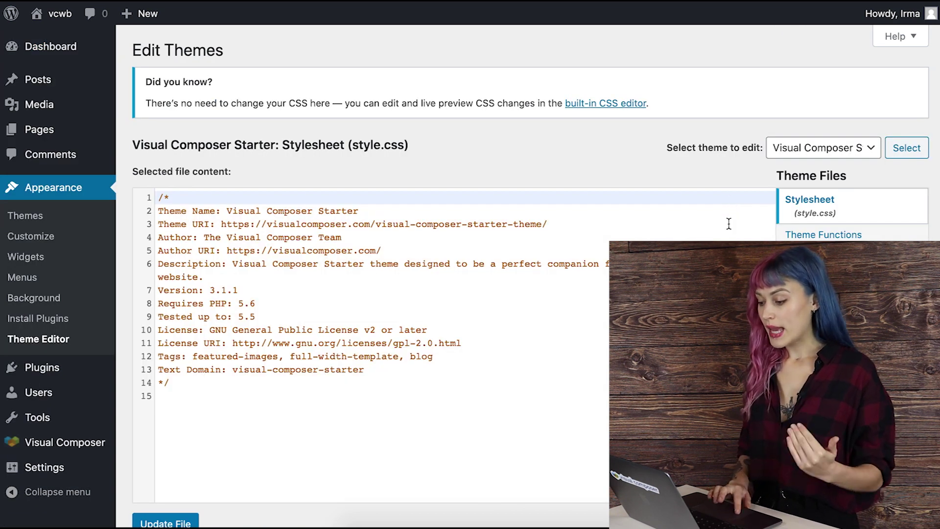
left_click(822, 155)
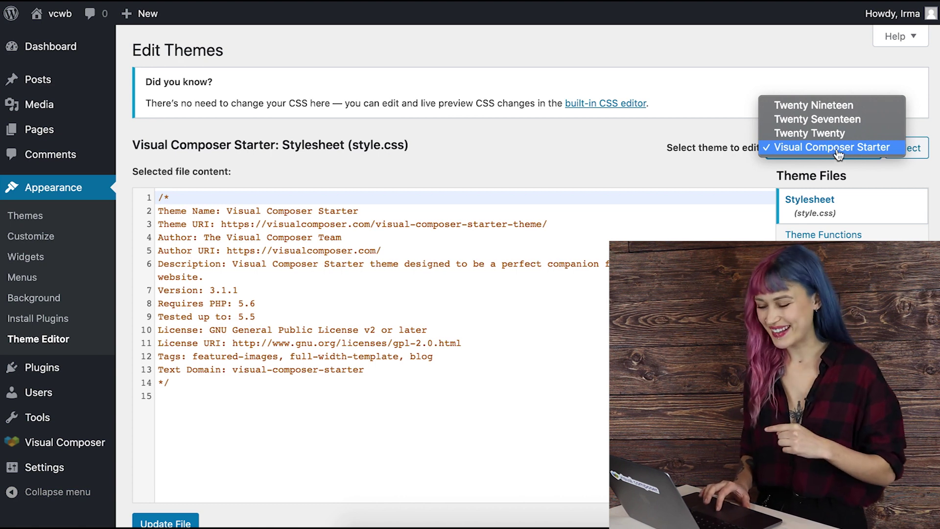
left_click(596, 150)
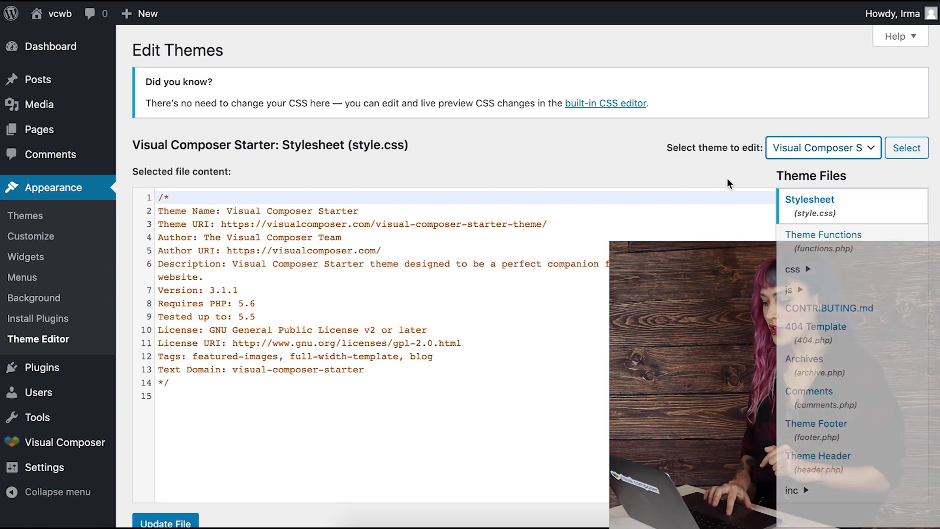
left_click(827, 270)
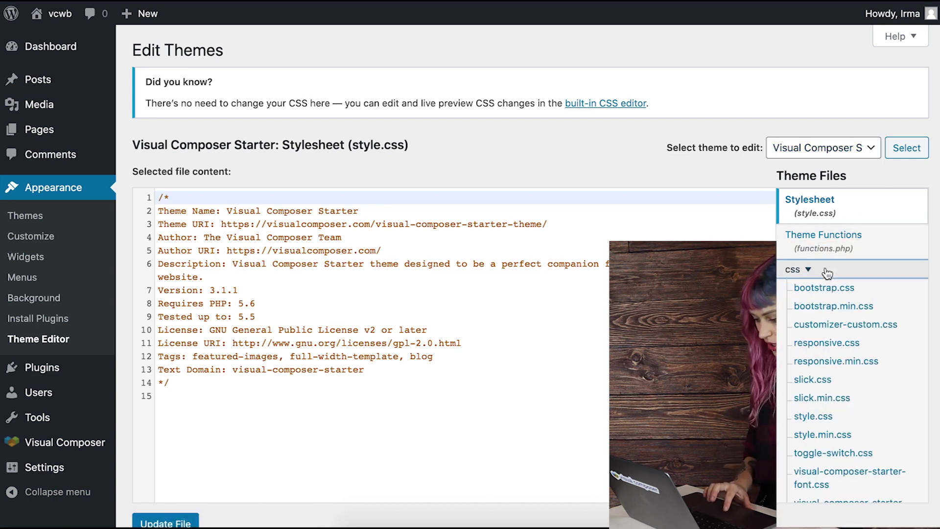
left_click(827, 417)
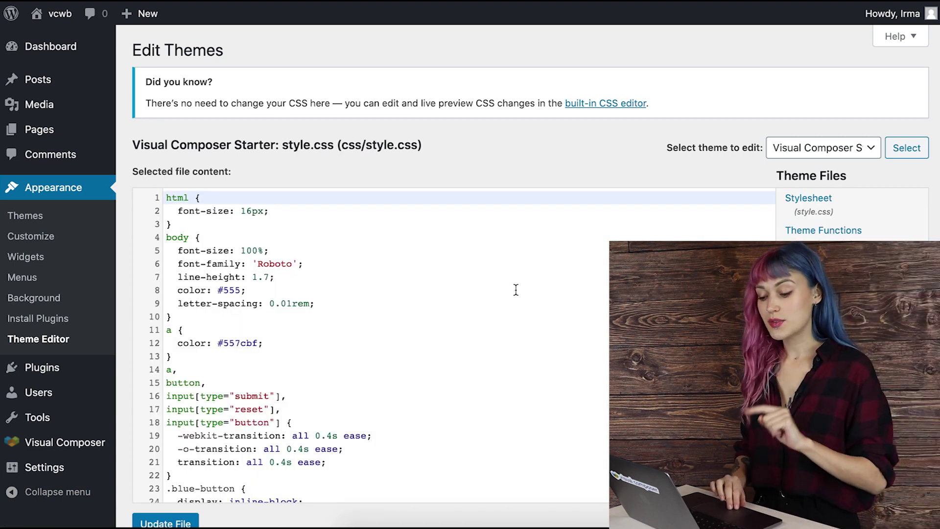
Scroll through the css/style.css code to review its header and navbar rules.
scroll(516, 290, "down", 4)
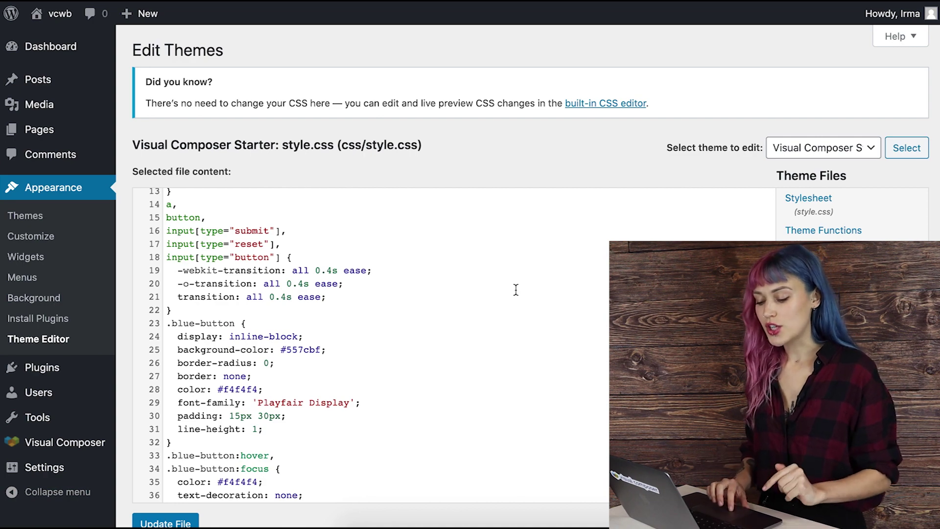
scroll(542, 271, "down", 20)
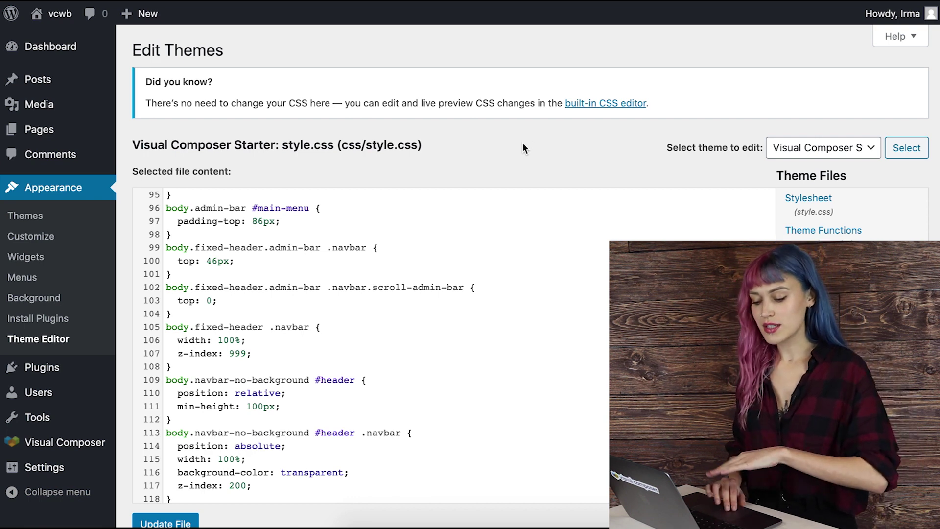
scroll(522, 139, "down", 2)
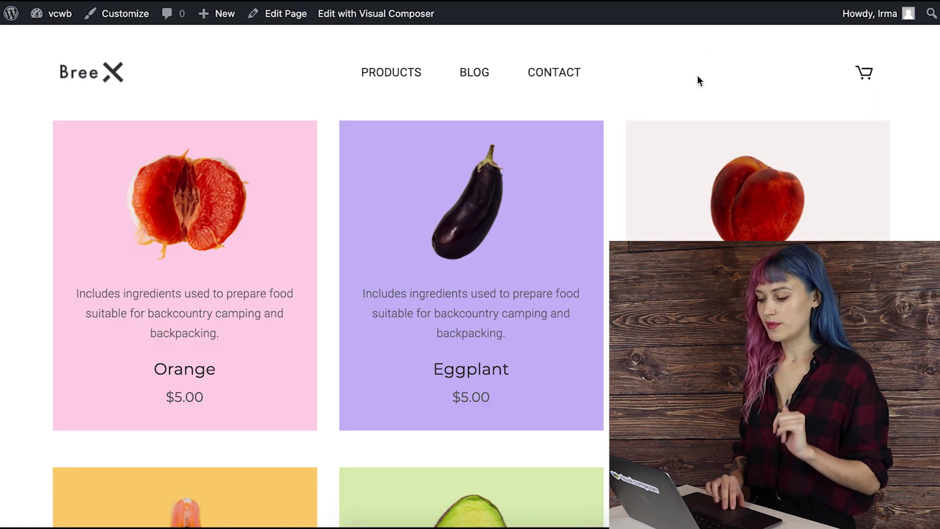
Inspect the Orange product title's HTML element in DevTools.
scroll(698, 80, "down", 3)
scroll(698, 80, "up", 3)
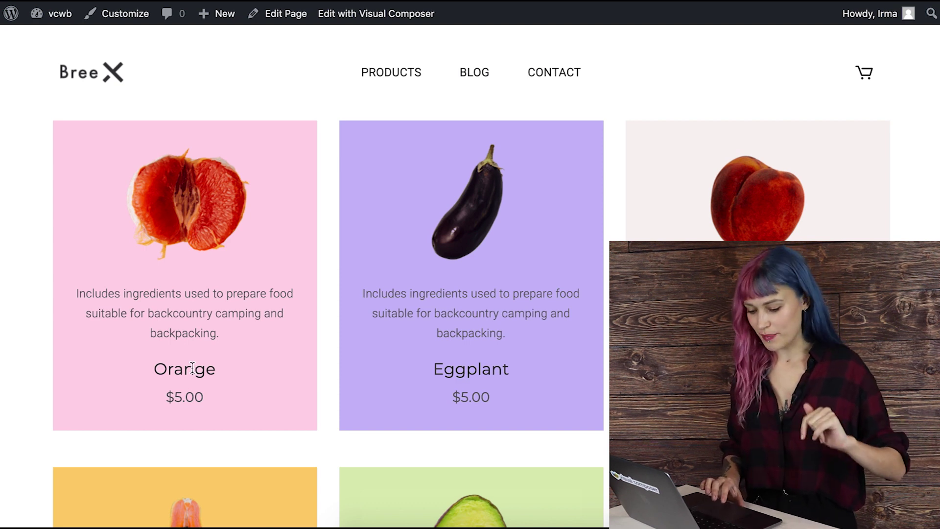
right_click(193, 361)
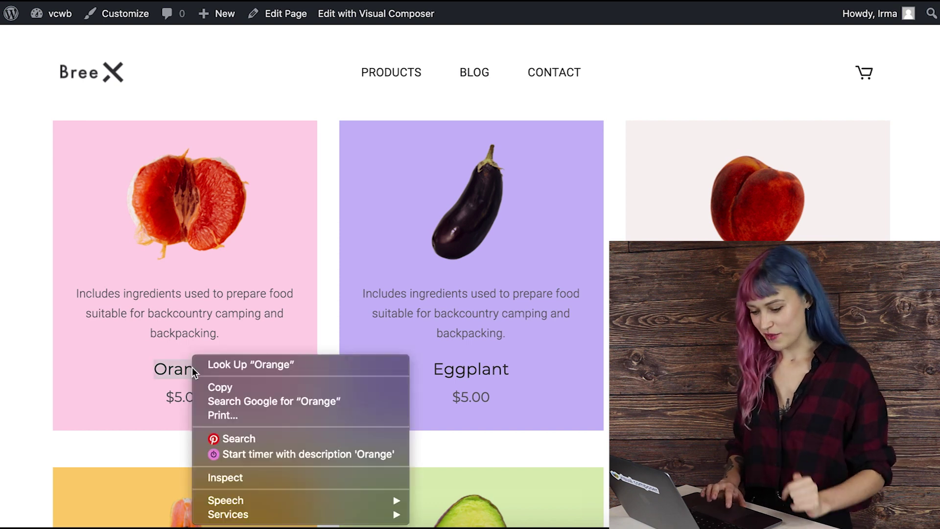
left_click(261, 476)
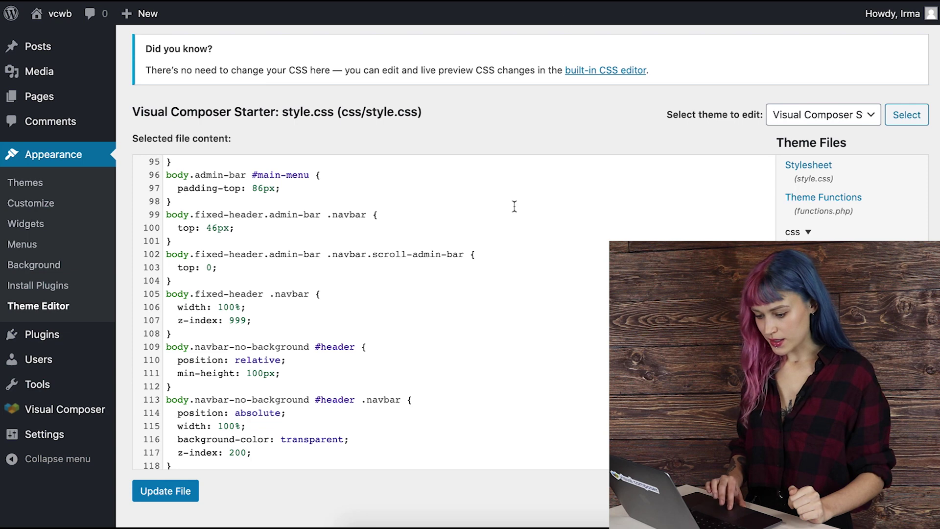
Search the stylesheet for h4 until the h4 { font-size: 22px; } rule is reached.
left_click(258, 254)
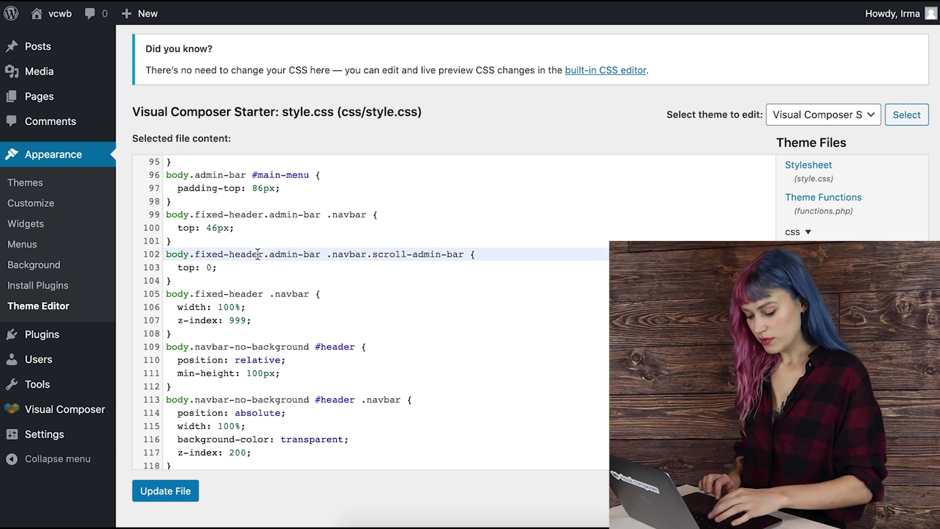
key("ctrl+f")
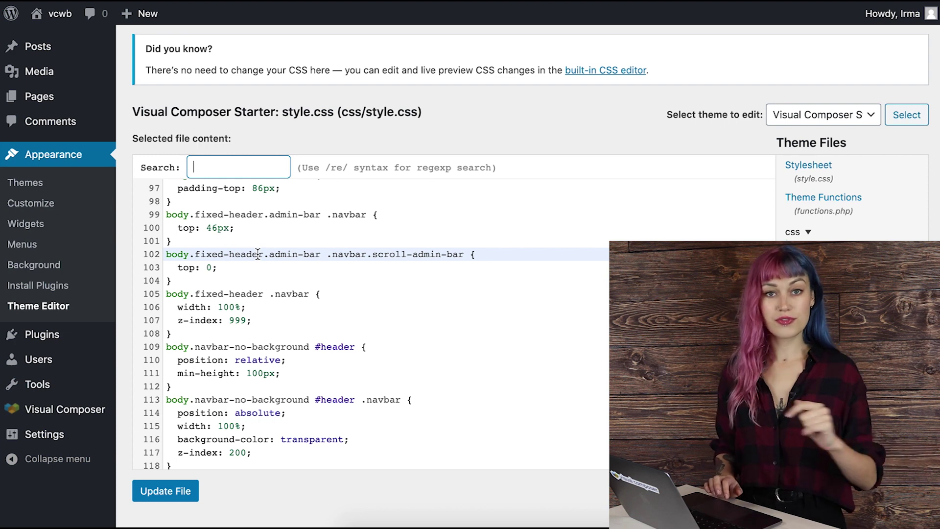
type("h4")
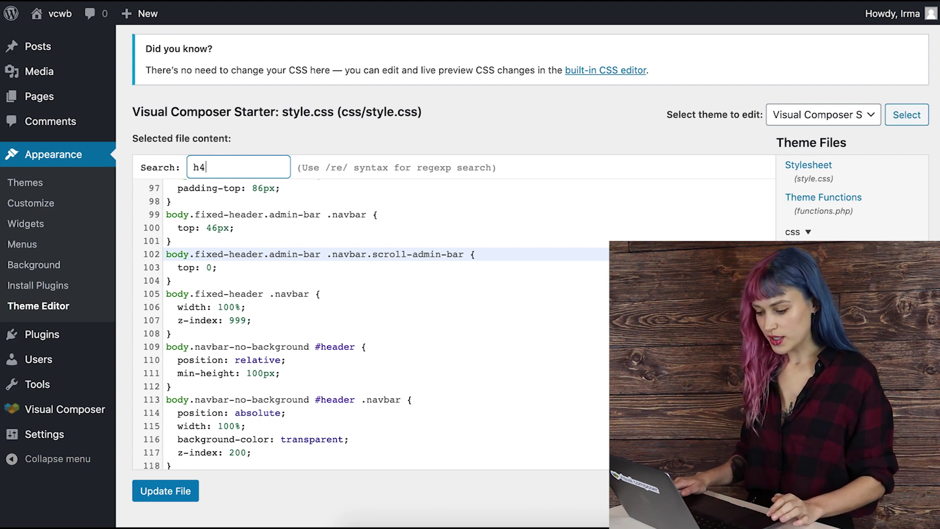
key("Return")
key("Return")
key("Return")
key("Return")
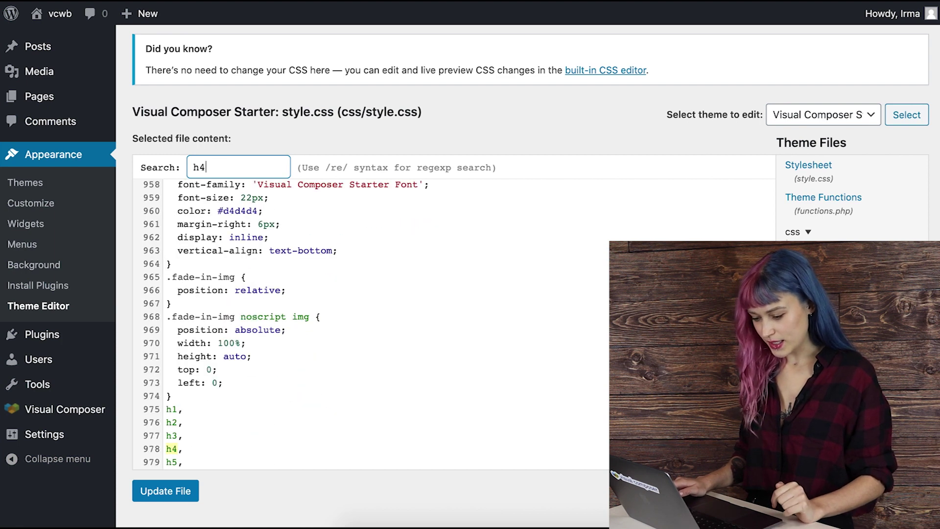
key("Return")
key("Return")
key("Return")
key("Return")
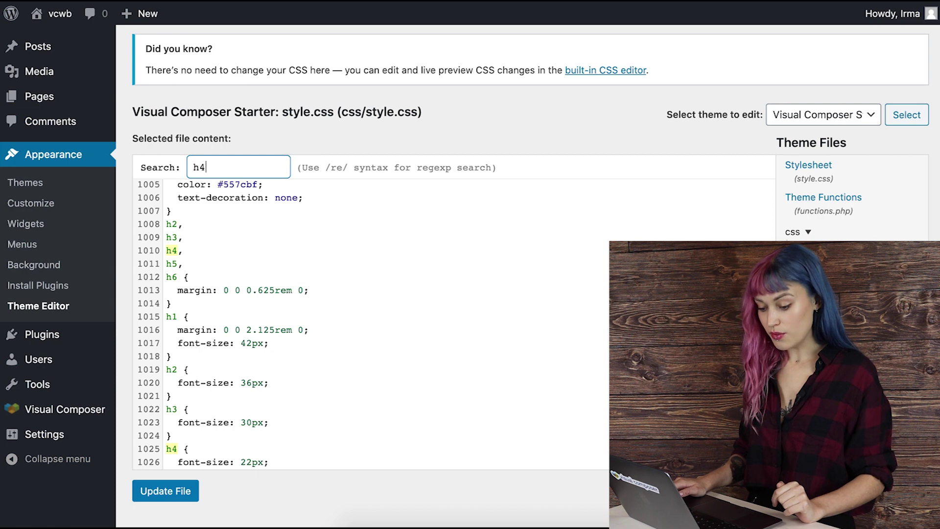
key("shift+Return")
key("Return")
key("Return")
key("Return")
key("Return")
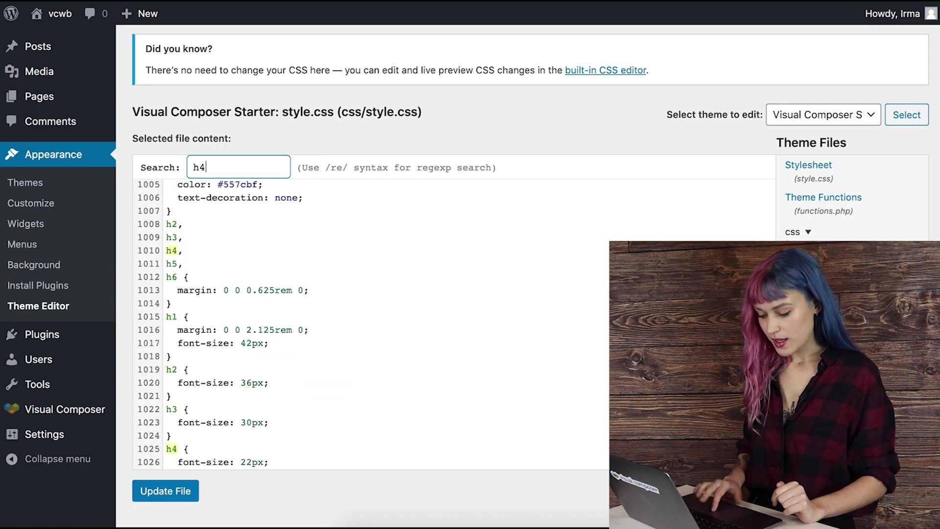
scroll(331, 369, "down", 3)
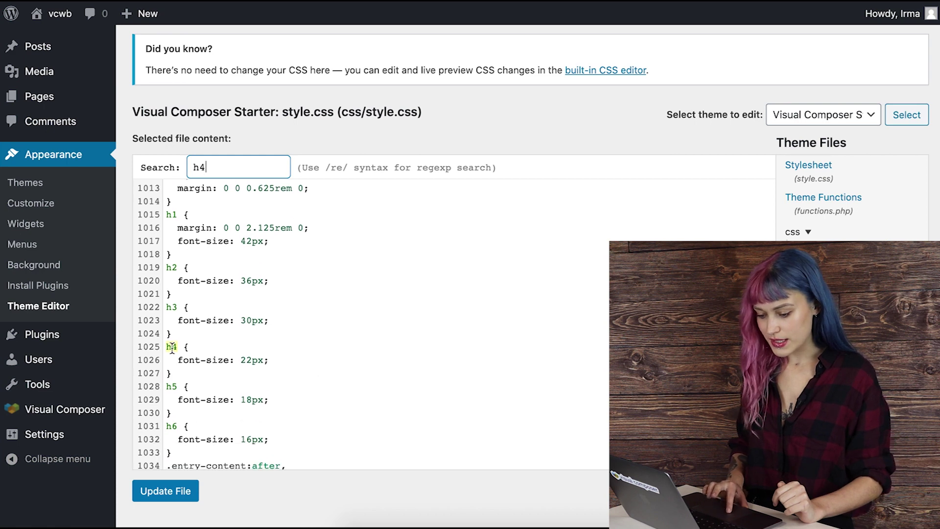
Change the h4 font-size from 22px to 1.5rem and save the stylesheet.
left_click(264, 360)
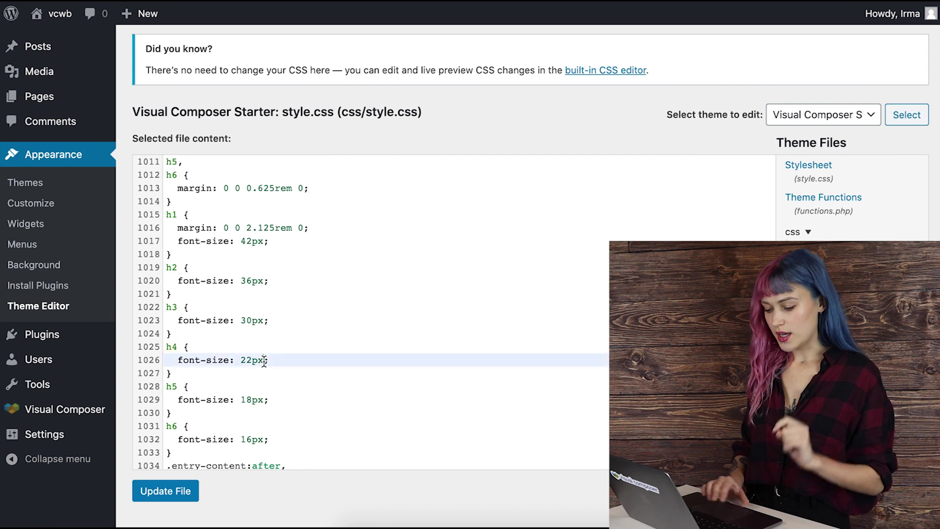
key("BackSpace")
key("BackSpace")
key("BackSpace")
key("BackSpace")
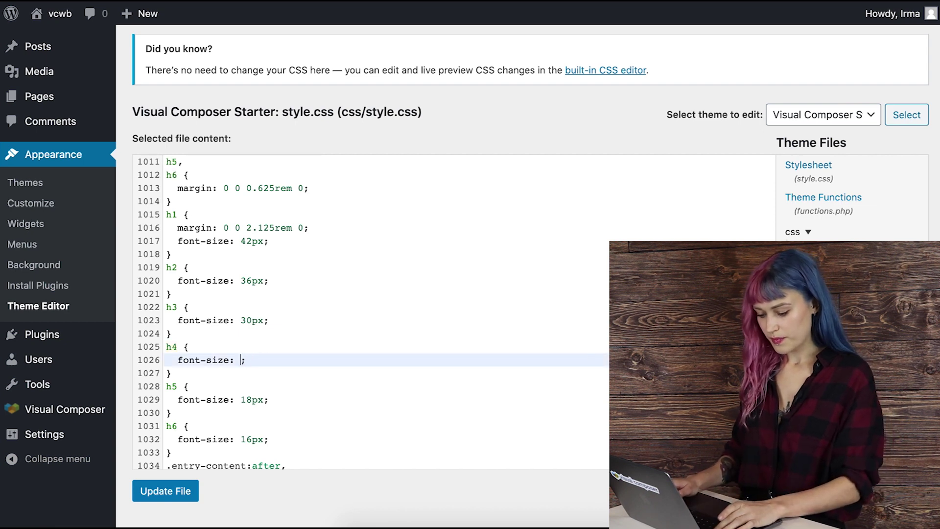
type("1.5re")
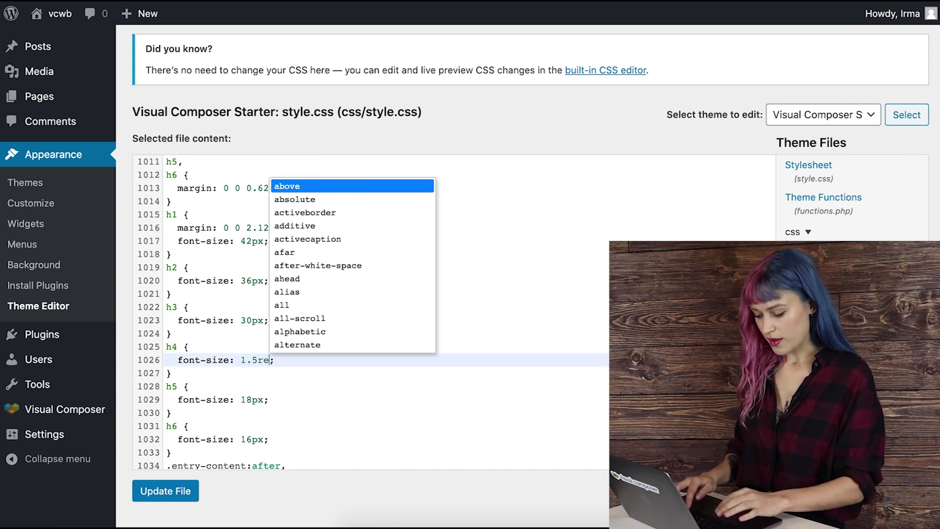
type("m")
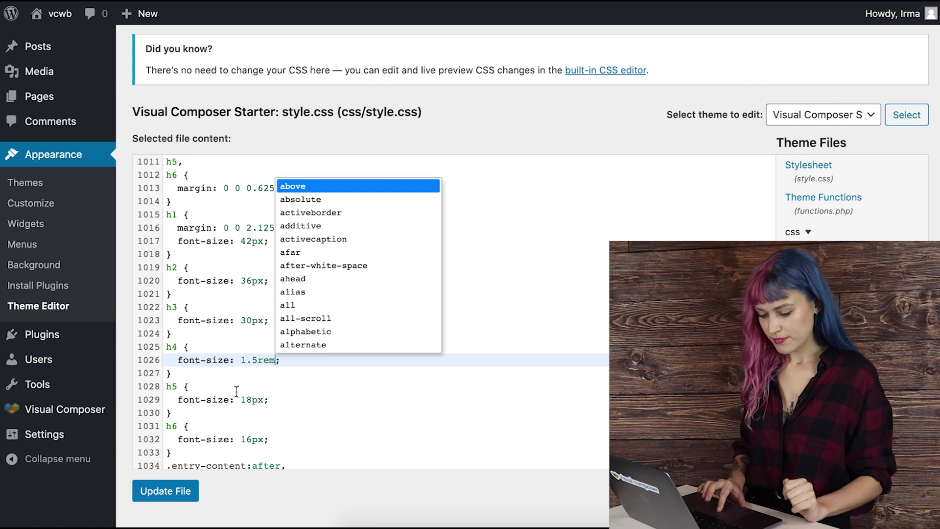
left_click(177, 499)
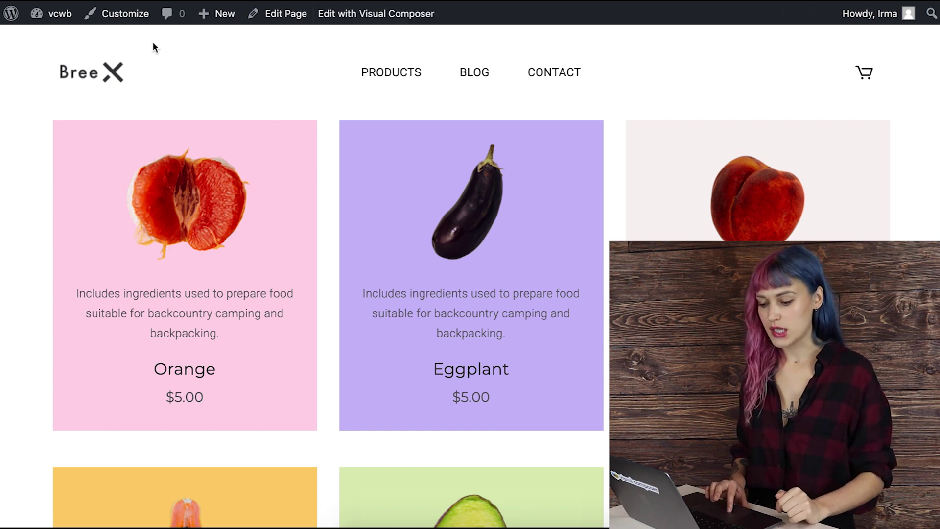
Open the Customizer's Additional CSS panel and dismiss its help text.
left_click(118, 15)
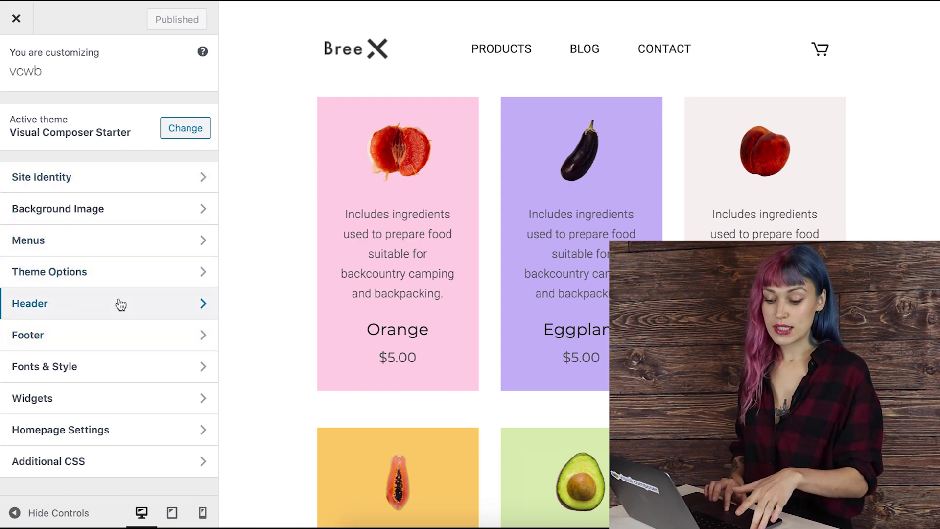
left_click(108, 381)
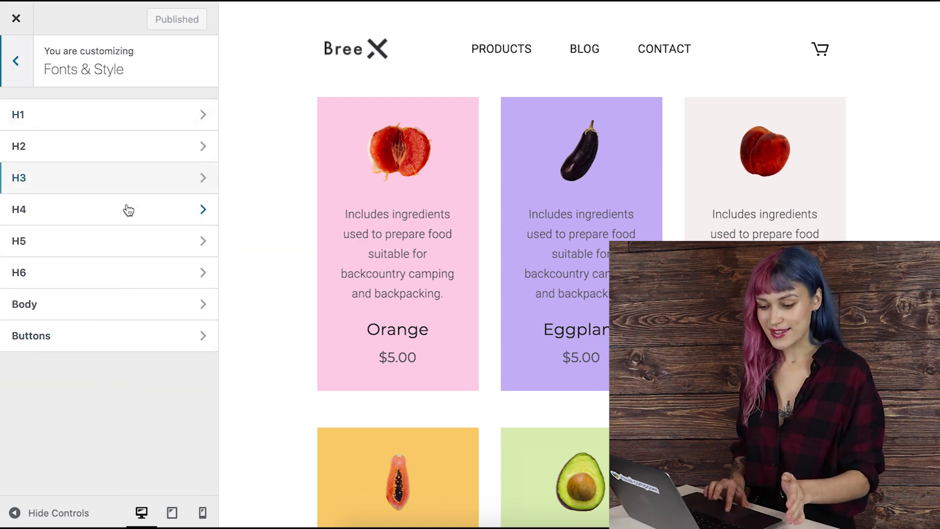
left_click(22, 62)
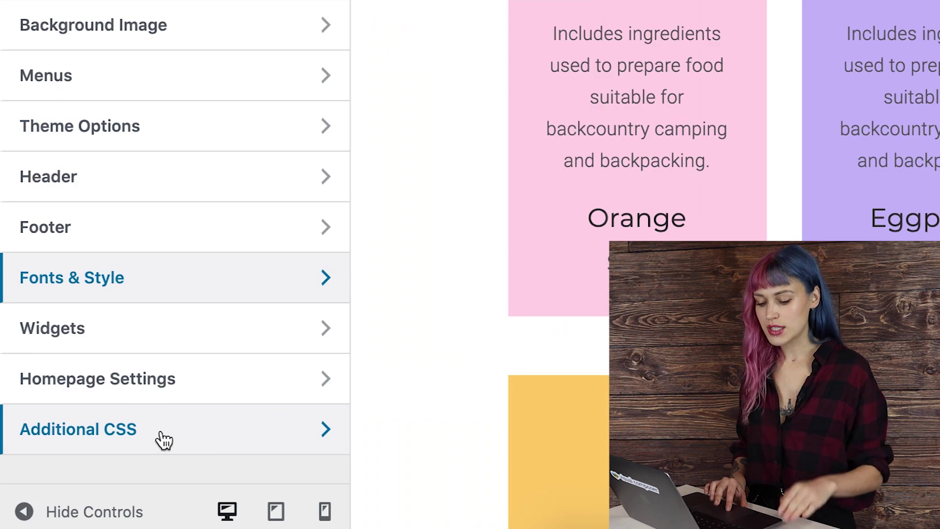
left_click(164, 439)
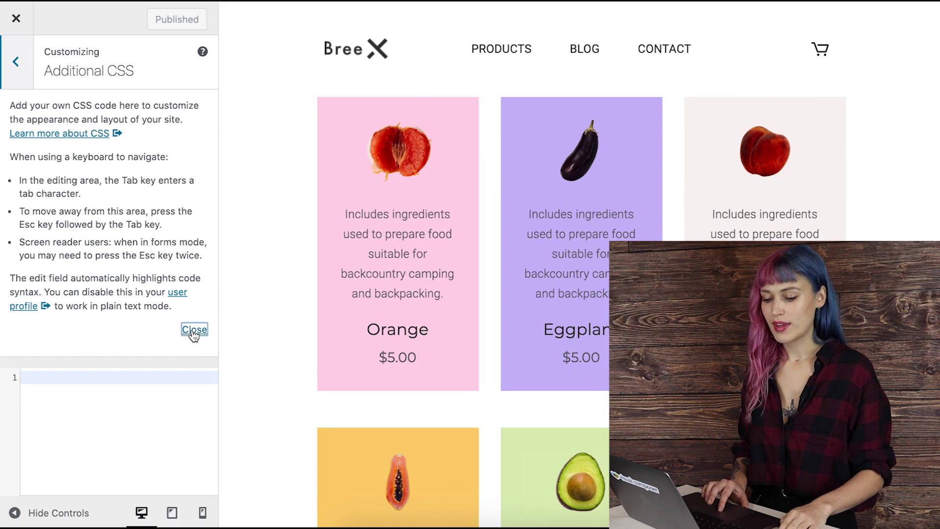
left_click(194, 329)
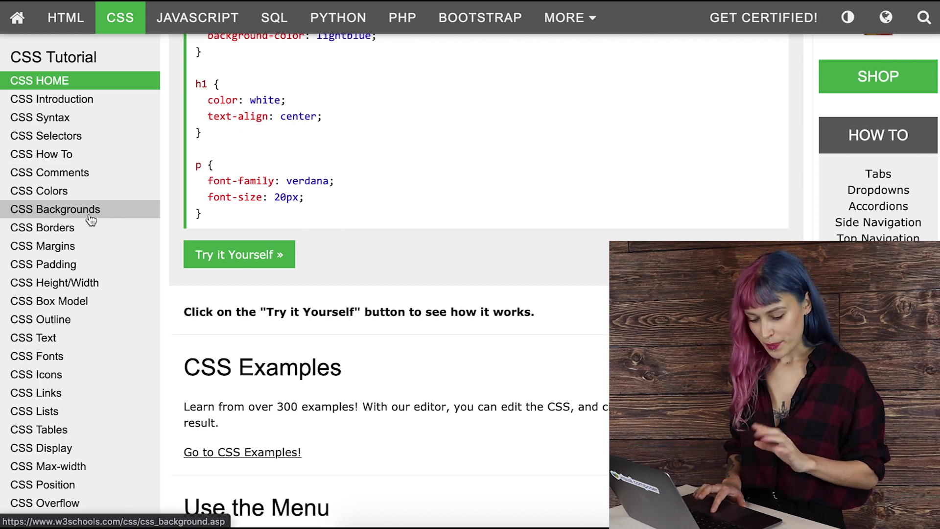
Go to W3Schools' CSS Text Spacing lesson and select the h1 { letter-spacing: 3px; } example.
left_click(63, 341)
scroll(125, 315, "down", 3)
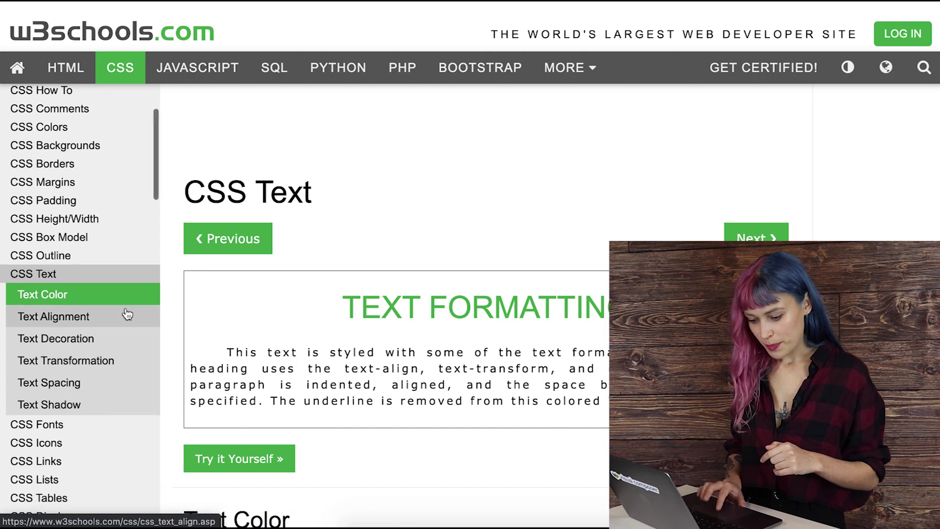
left_click(34, 383)
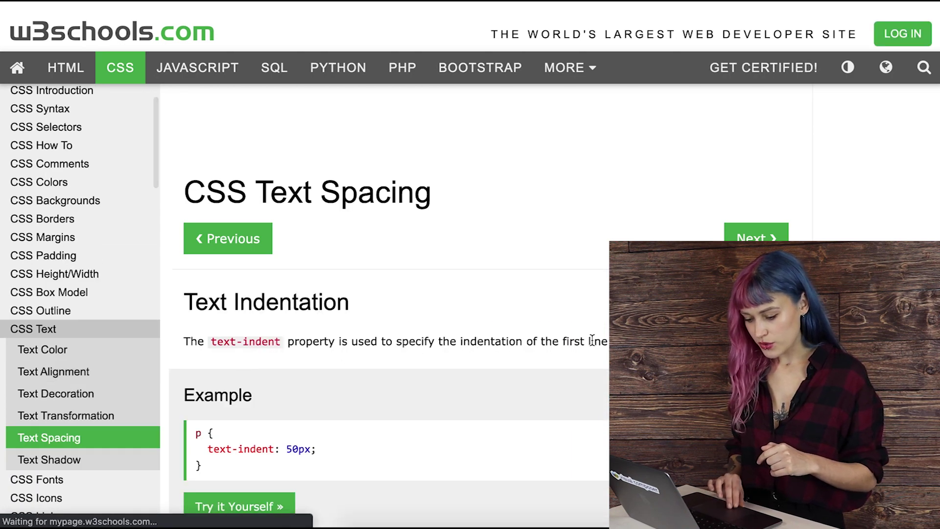
scroll(592, 339, "down", 15)
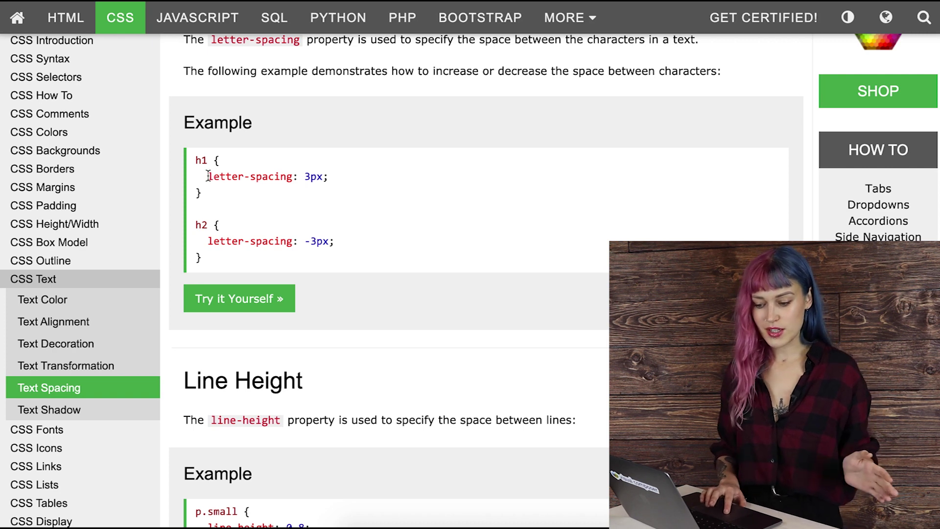
left_click_drag(207, 176, 335, 188)
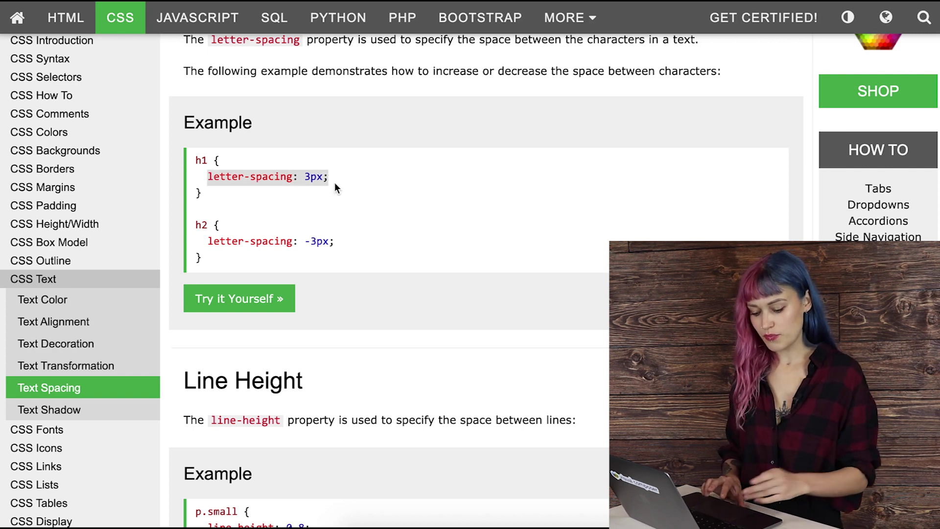
left_click(196, 161)
left_click_drag(196, 160, 206, 197)
key("ctrl+c")
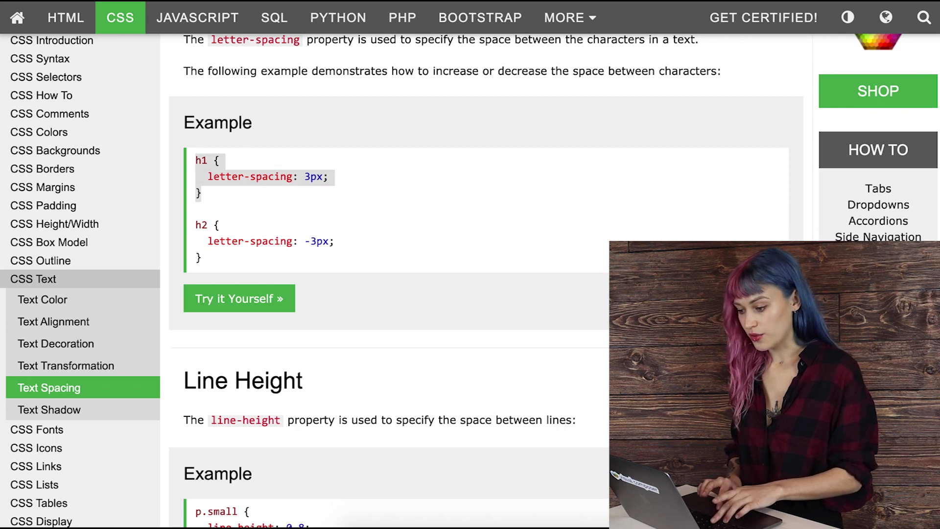
Paste the rule into Additional CSS as h4 { letter-spacing: 3px; } and publish it.
key("alt+Tab")
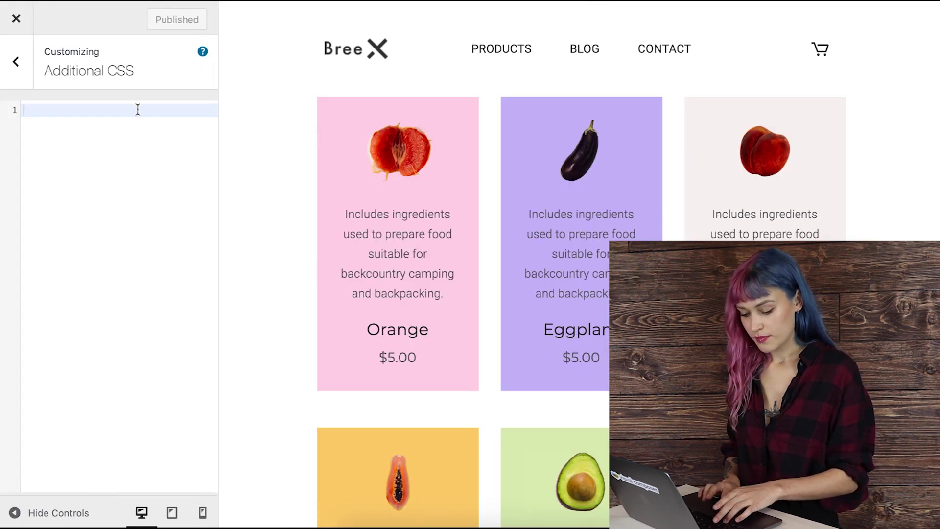
key("ctrl+v")
left_click(33, 110)
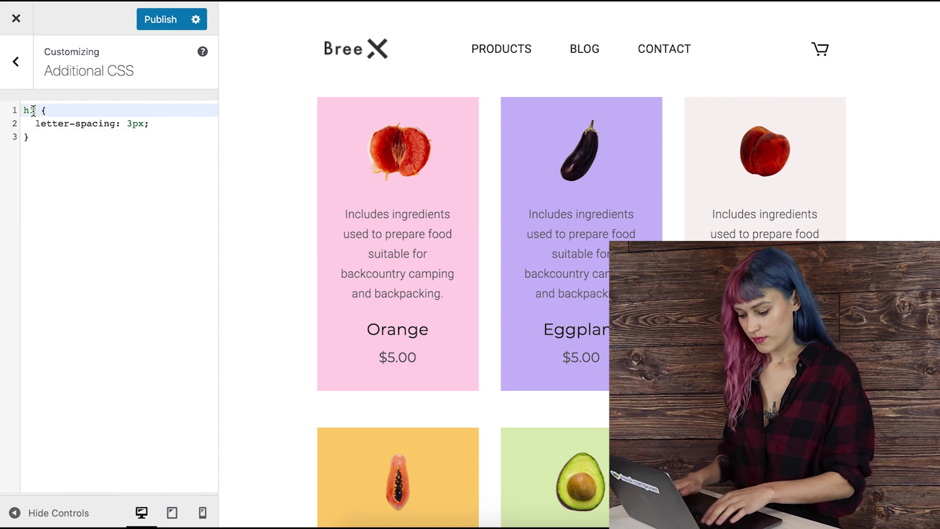
key("BackSpace")
type("4")
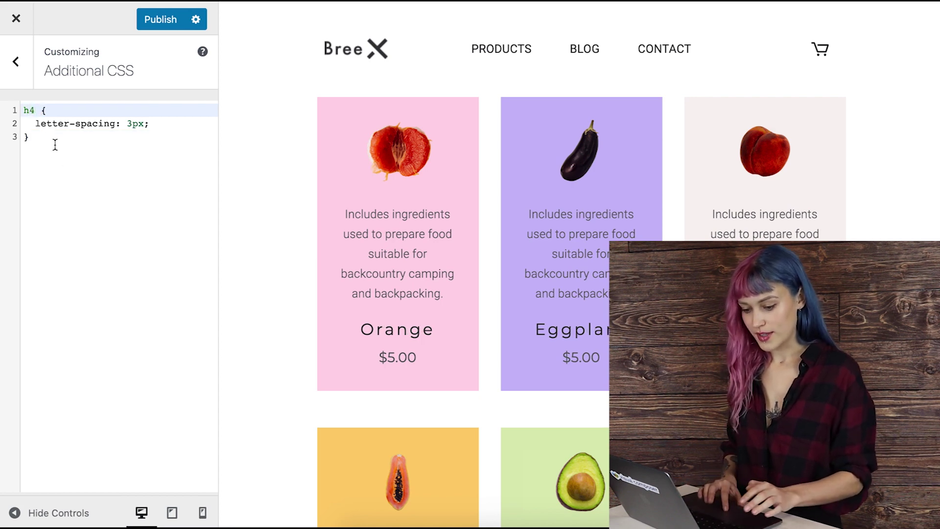
left_click(54, 145)
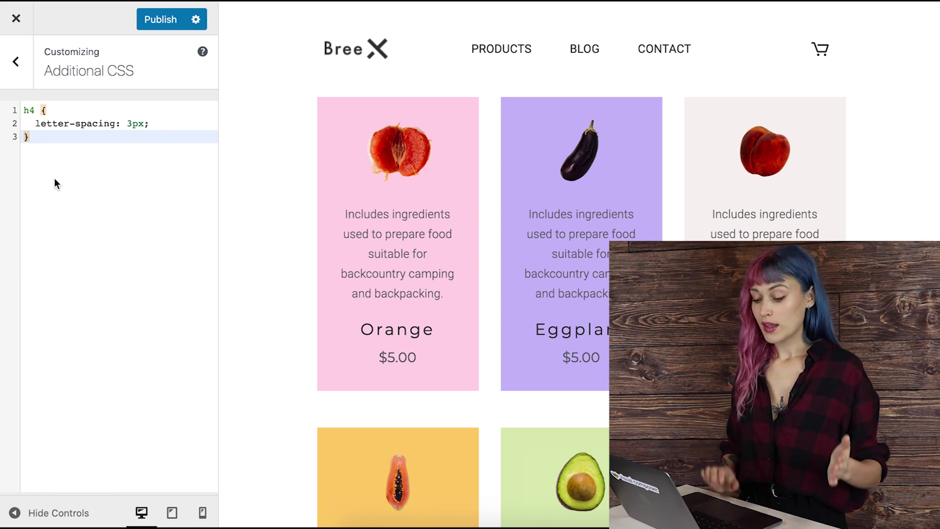
left_click(169, 18)
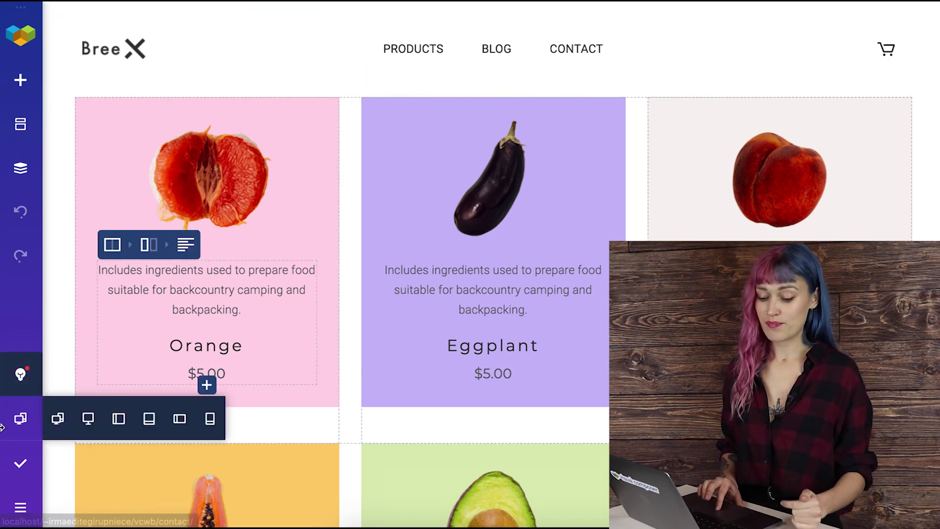
Open Visual Composer's page Settings on the Custom CSS section.
left_click(25, 507)
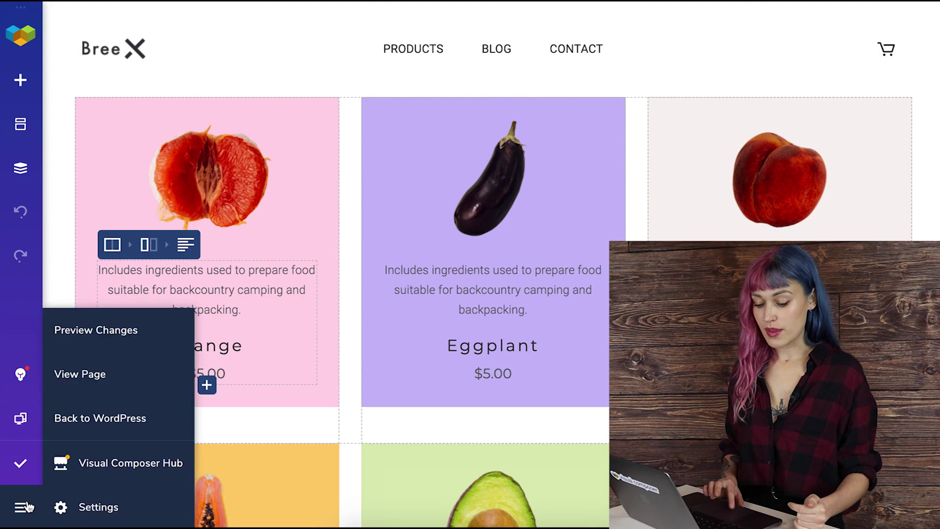
left_click(104, 513)
left_click(180, 63)
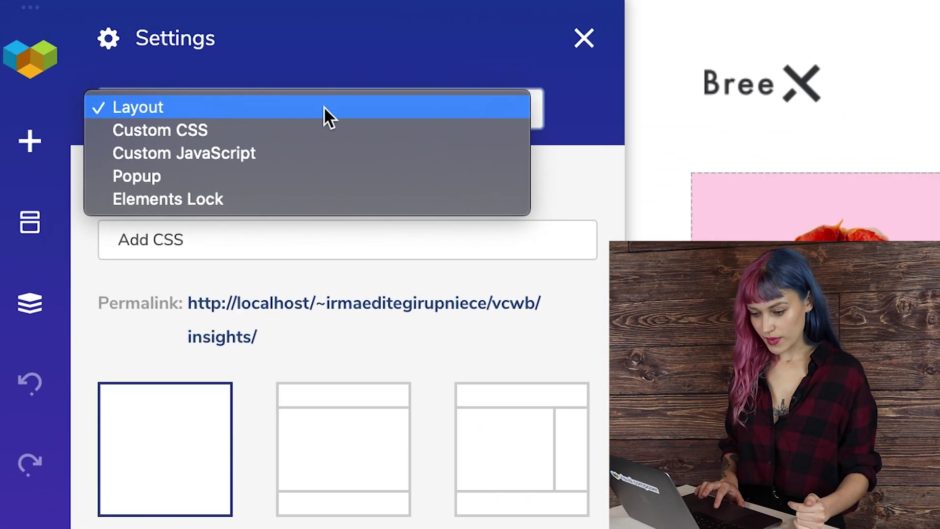
left_click(307, 134)
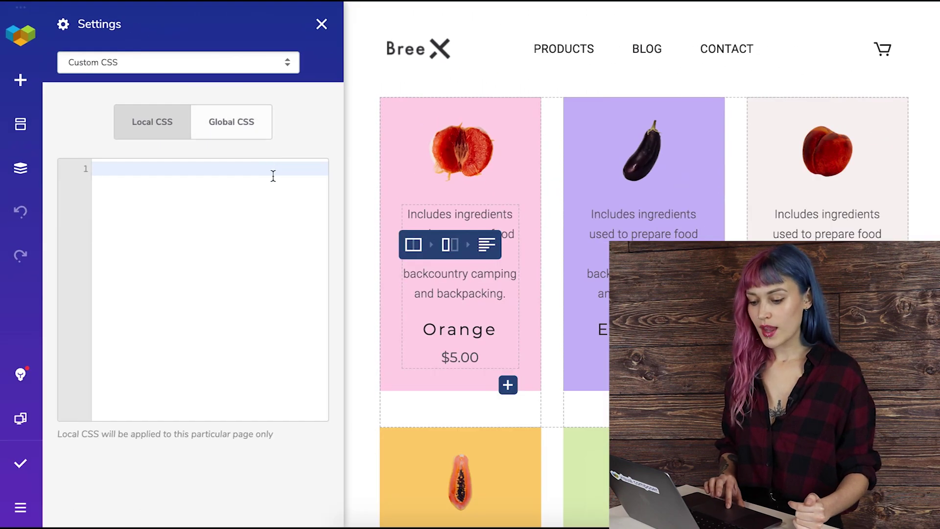
Enter h4 { font-weight: 700; } in the page's Local CSS and save it.
left_click(242, 130)
left_click(154, 130)
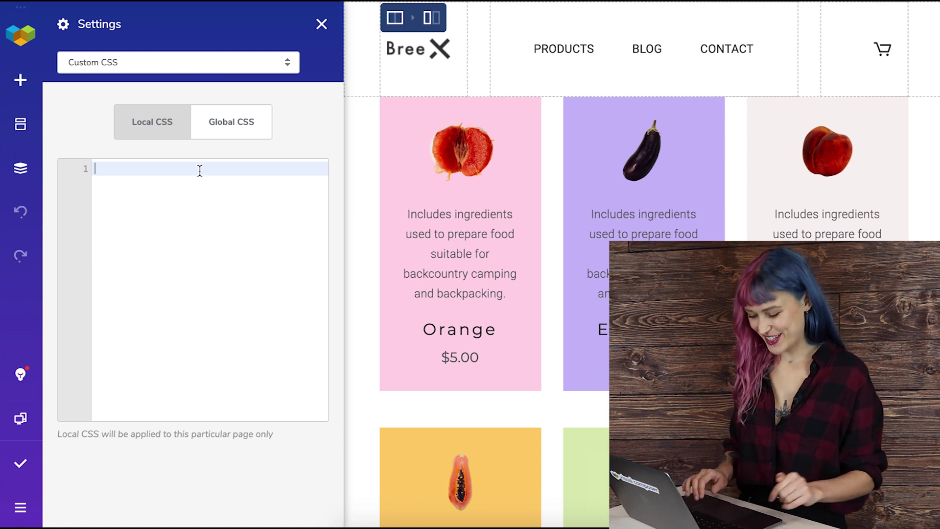
type("h4 {")
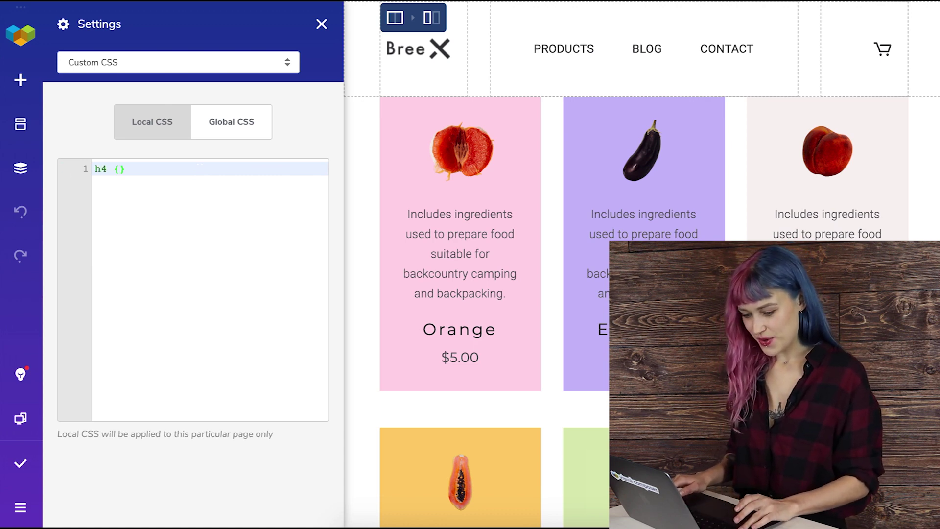
key("Return")
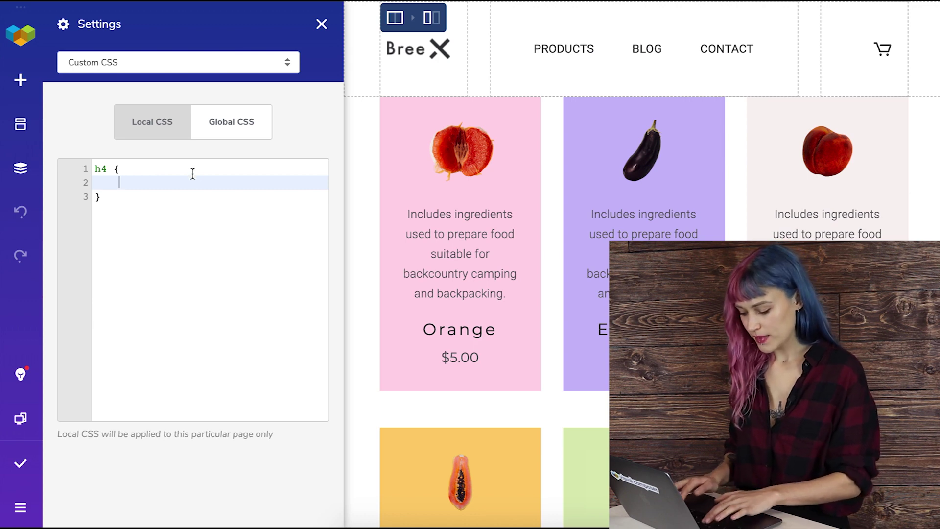
type("font-eight")
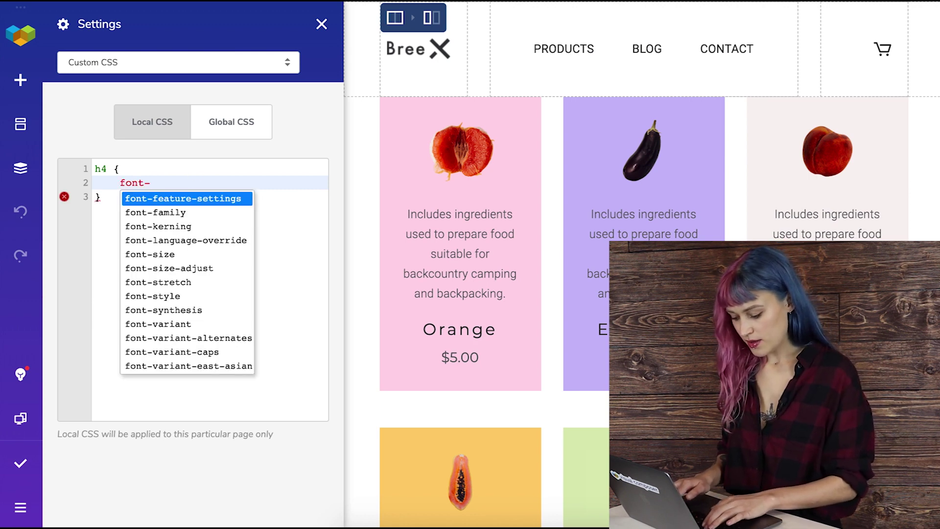
key("BackSpace")
key("BackSpace")
key("BackSpace")
key("BackSpace")
key("BackSpace")
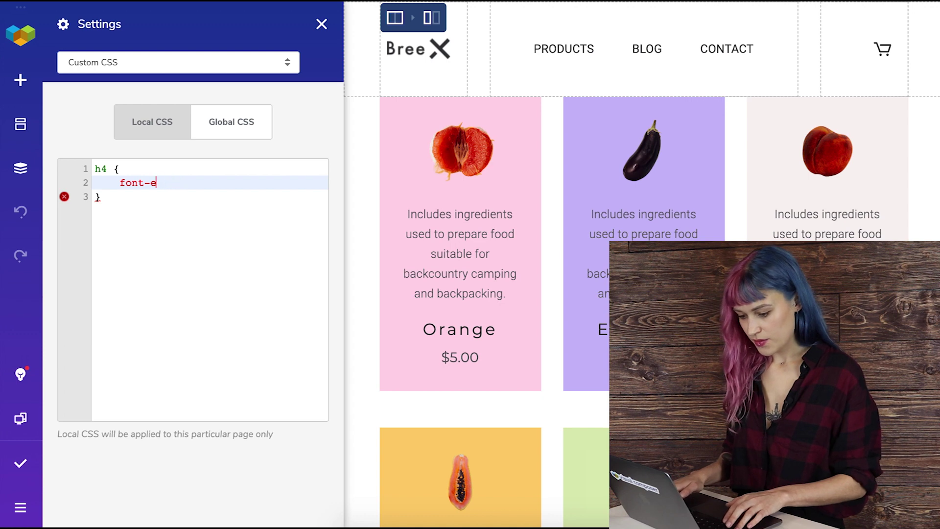
type("weight")
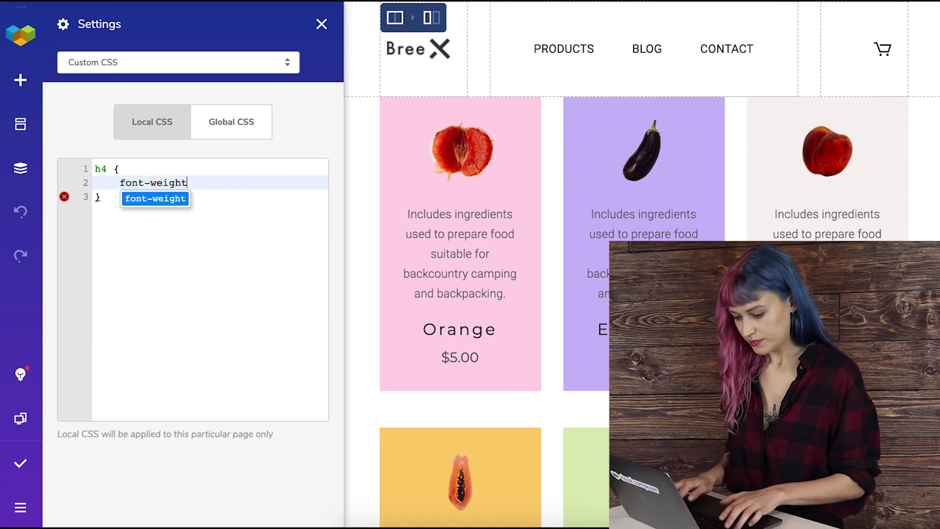
type(": 7")
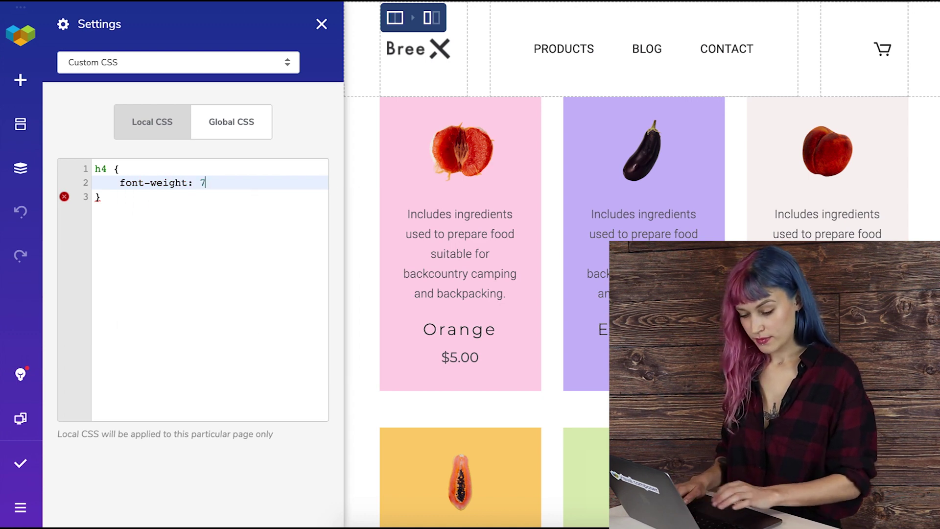
type("00;")
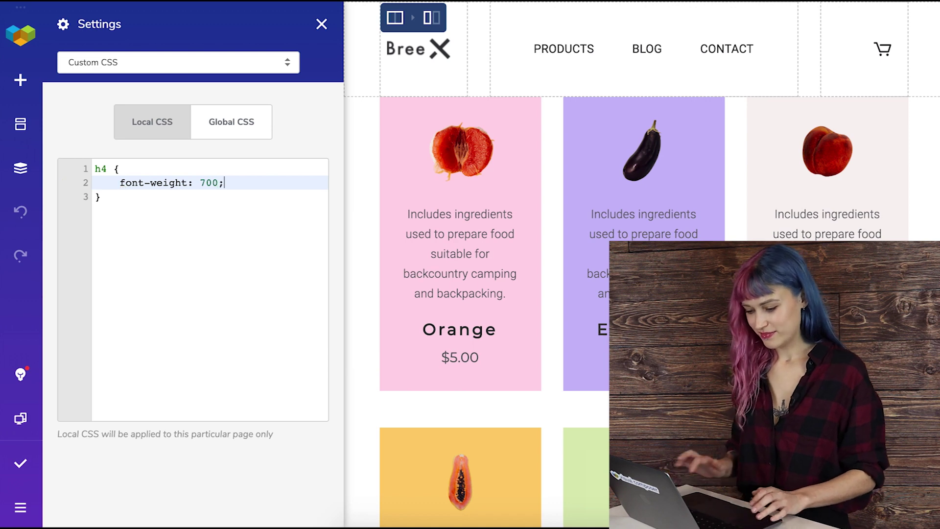
key("Down")
left_click(25, 468)
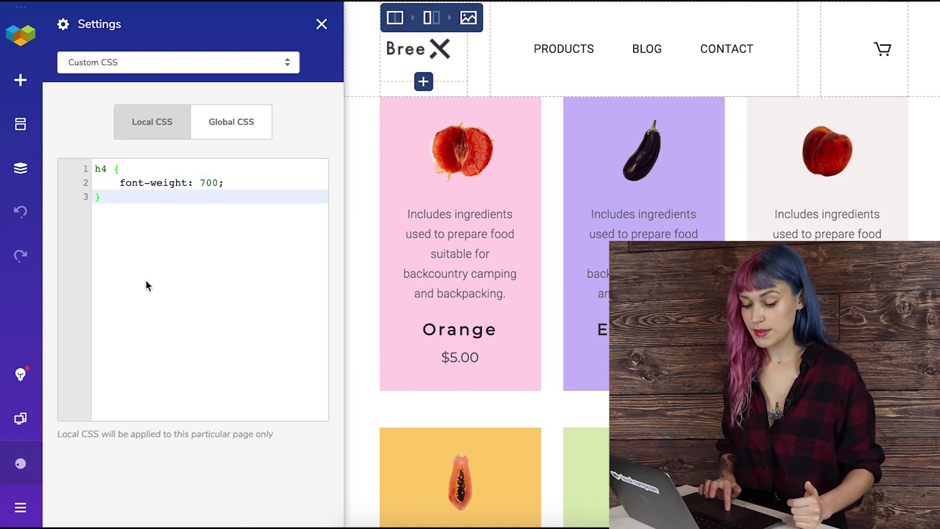